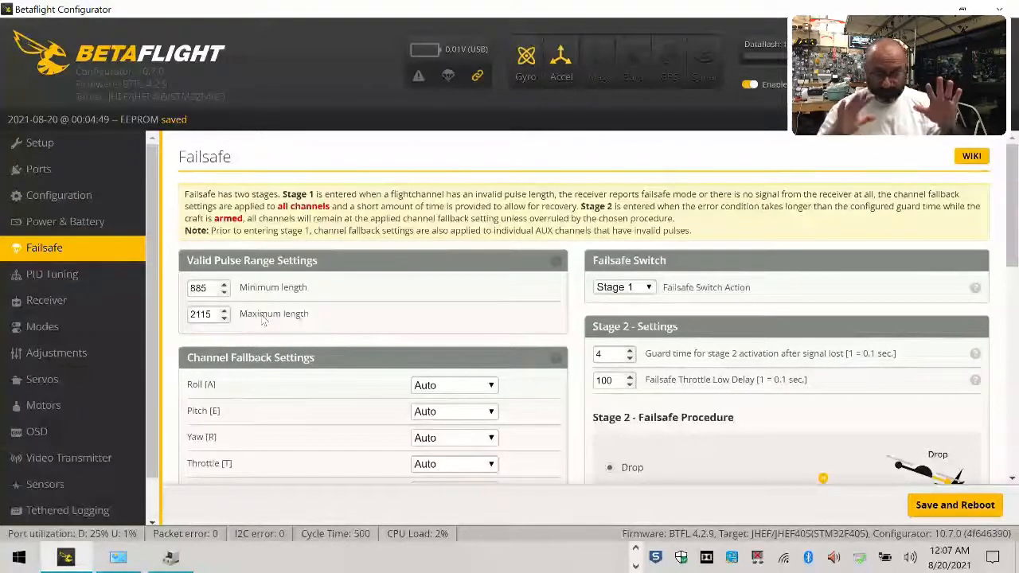
scroll(304, 310, down, 2)
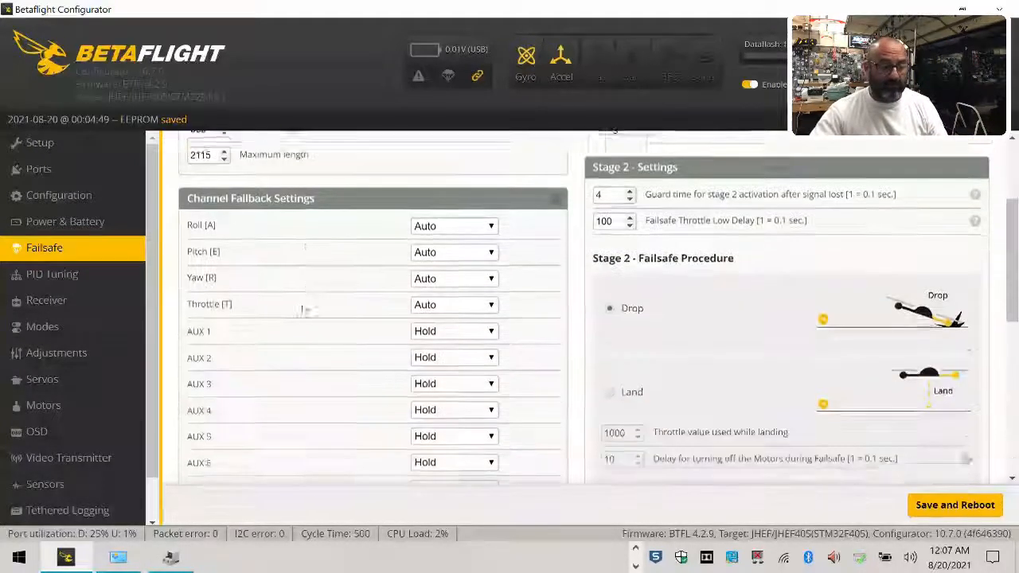
scroll(304, 311, up, 2)
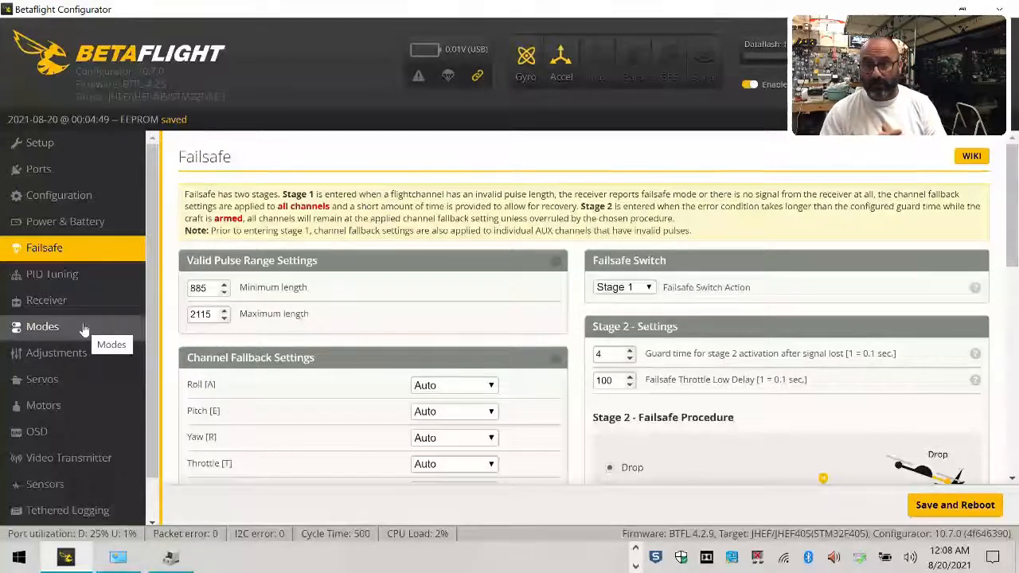
scroll(277, 410, down, 2)
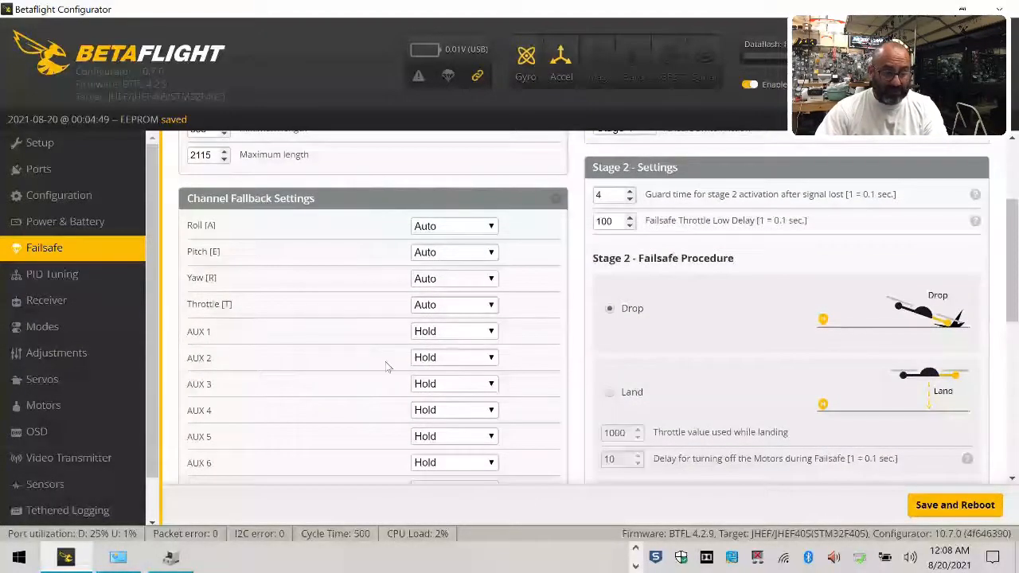
scroll(389, 367, up, 2)
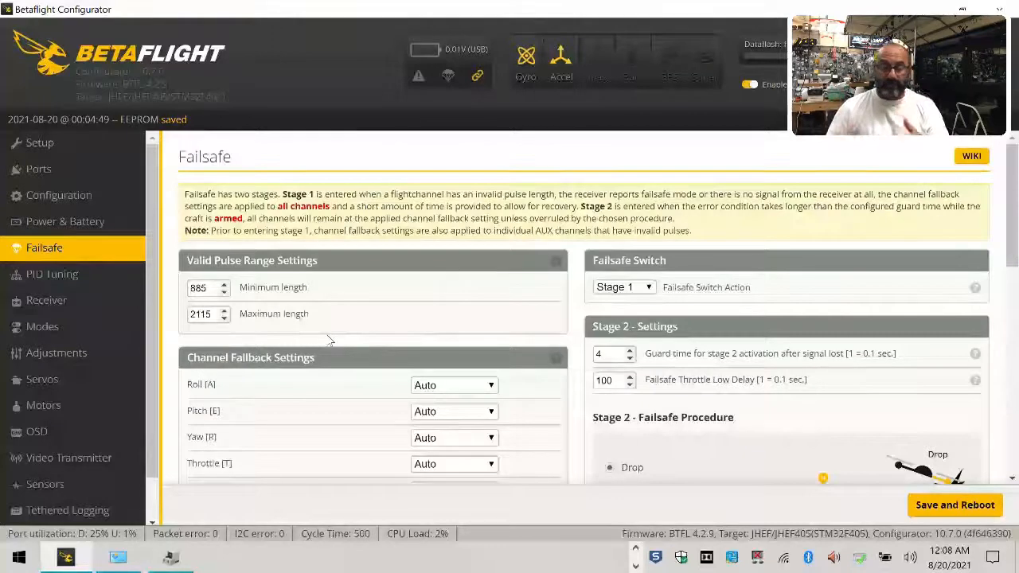
Try Hold and Set as the Throttle channel fallback and return it to Auto
scroll(428, 307, down, 2)
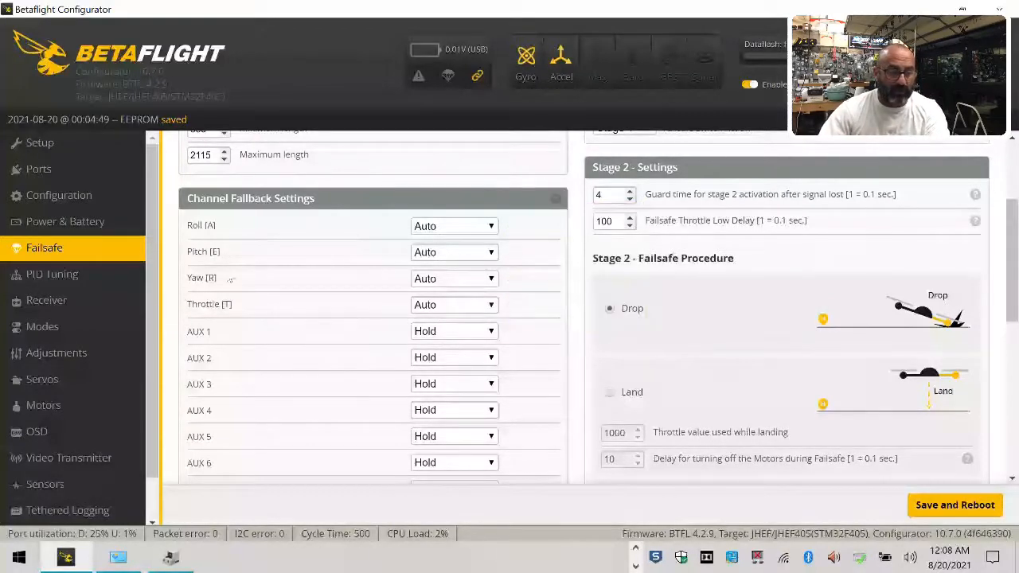
click(489, 305)
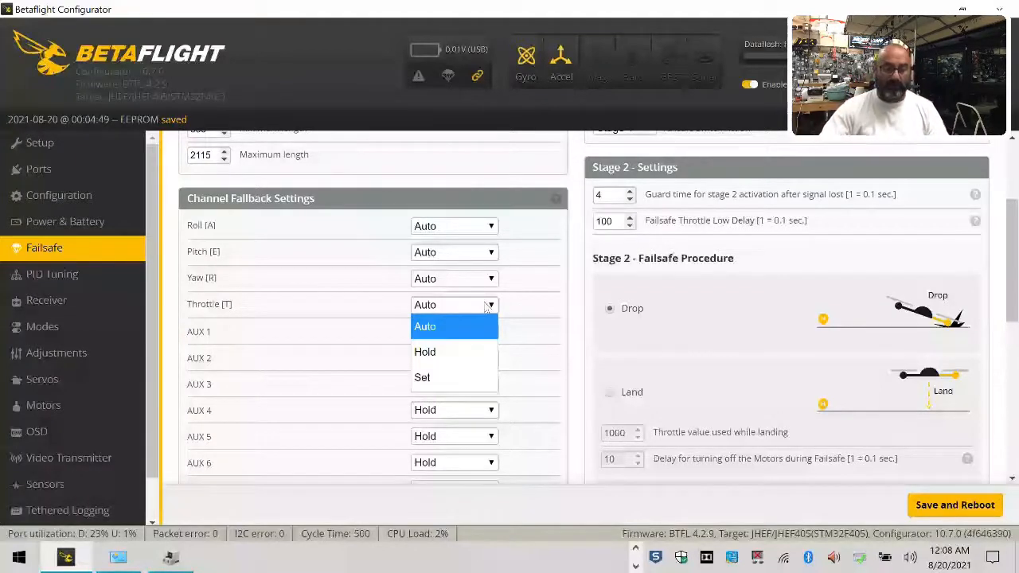
click(459, 351)
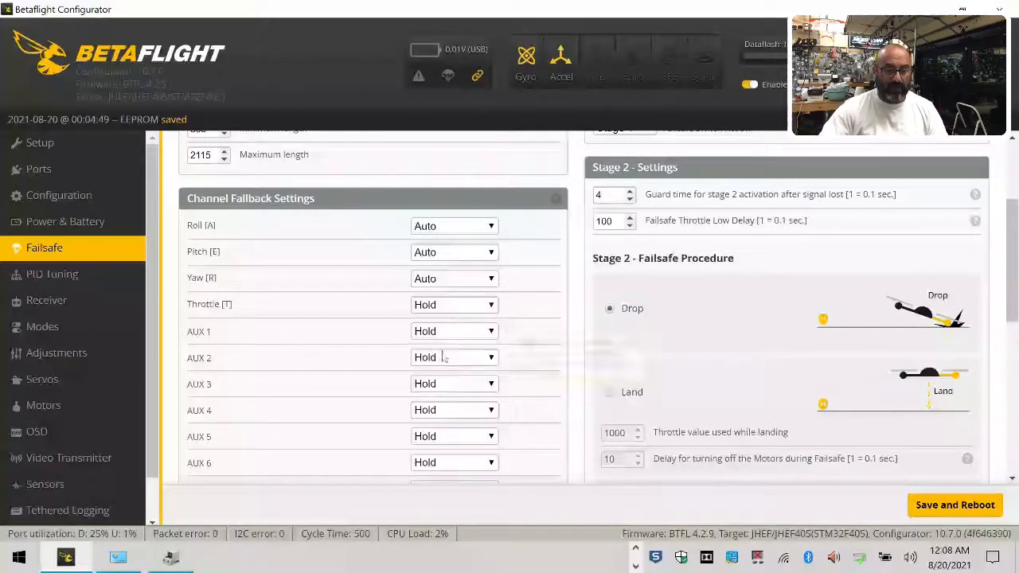
click(468, 306)
click(460, 386)
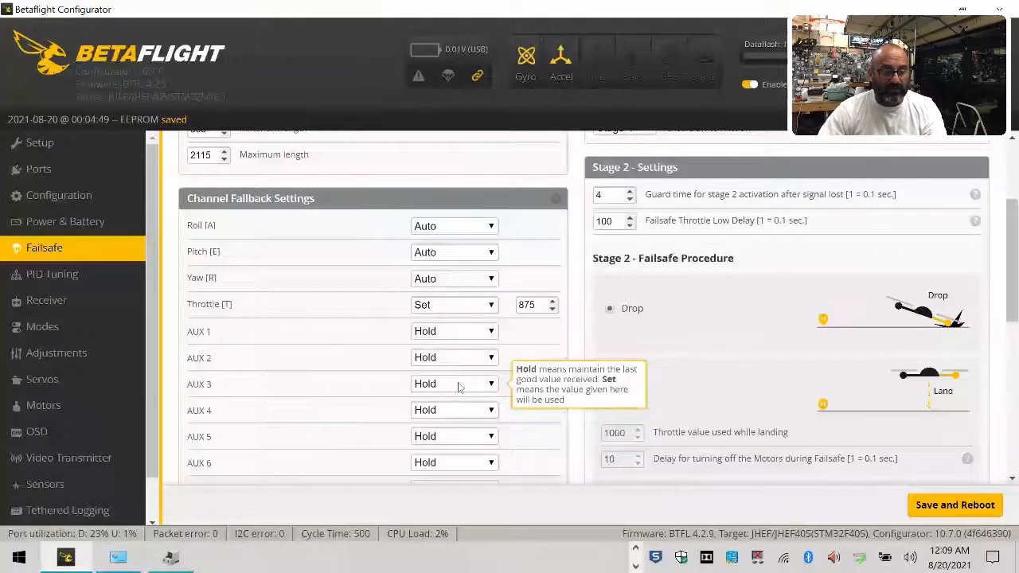
click(448, 304)
click(455, 329)
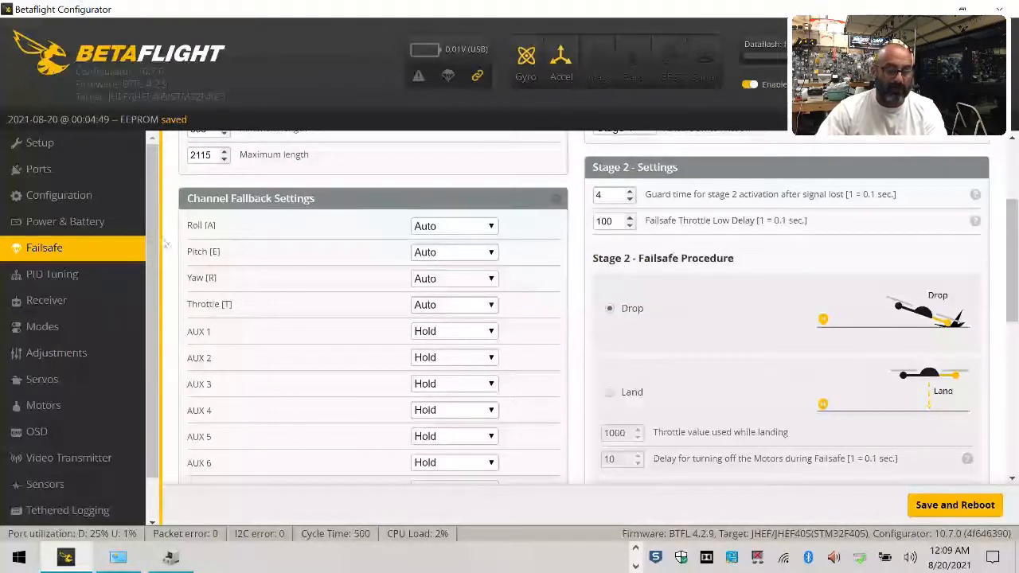
Change the Throttle channel fallback to Set and adjust its value in increments to 1075
click(453, 305)
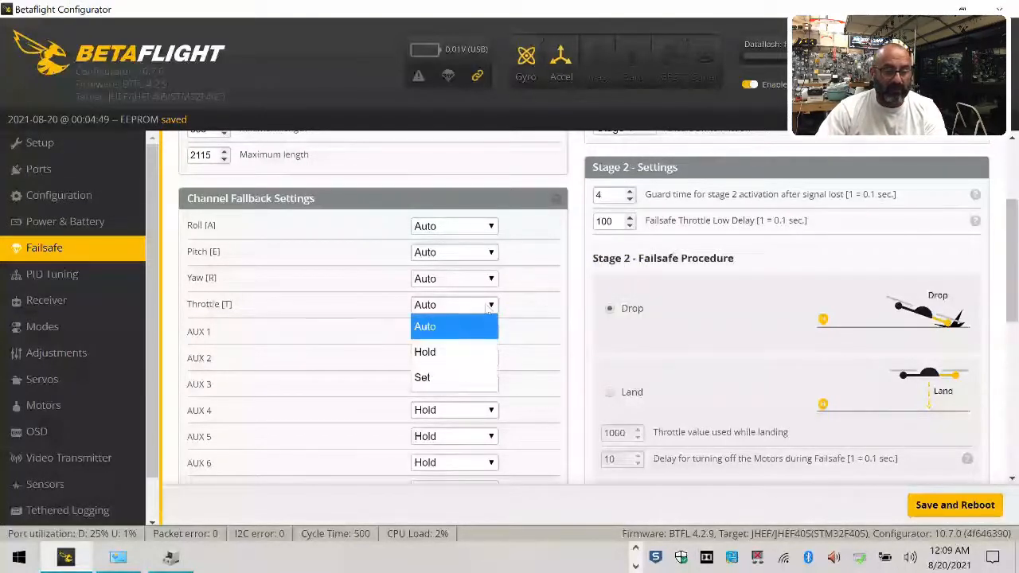
click(454, 375)
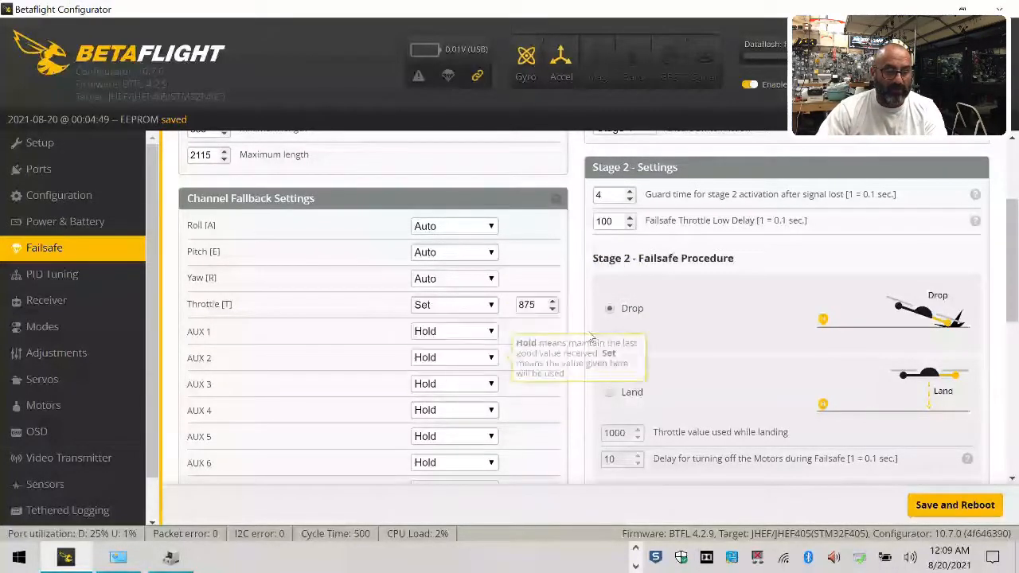
click(553, 302)
click(553, 301)
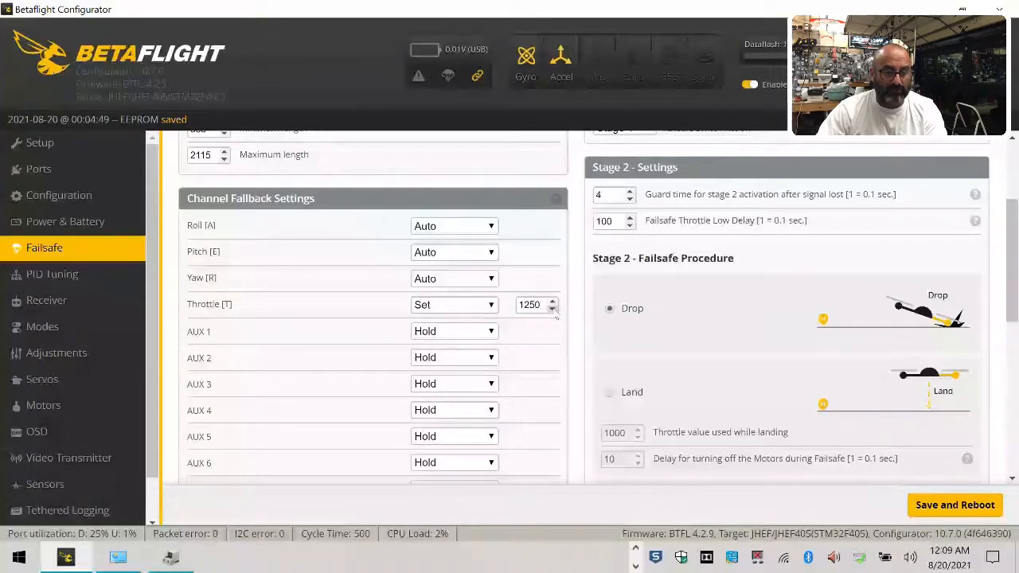
click(553, 309)
click(554, 302)
click(554, 301)
click(554, 302)
click(554, 301)
click(553, 302)
click(554, 302)
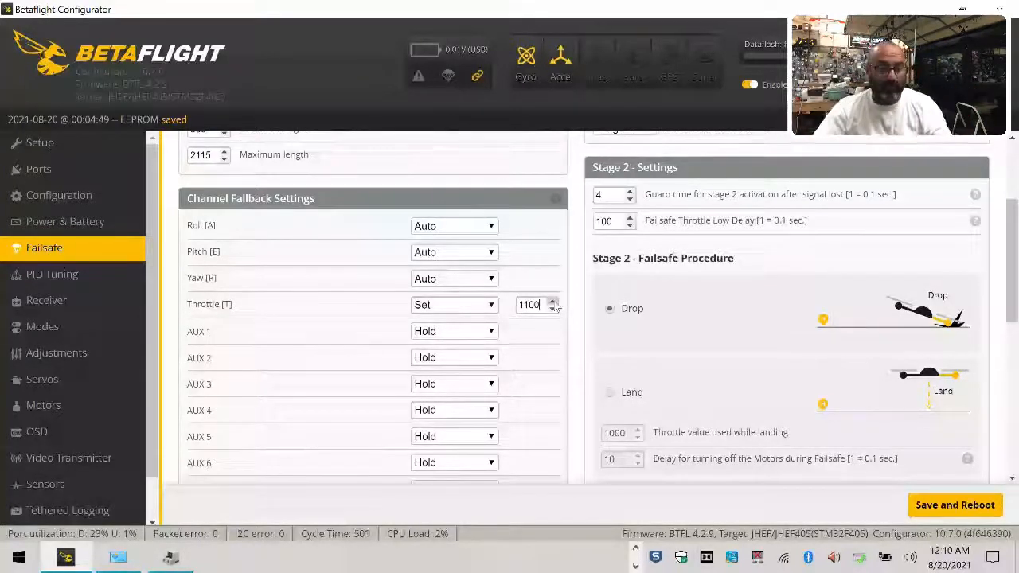
click(552, 310)
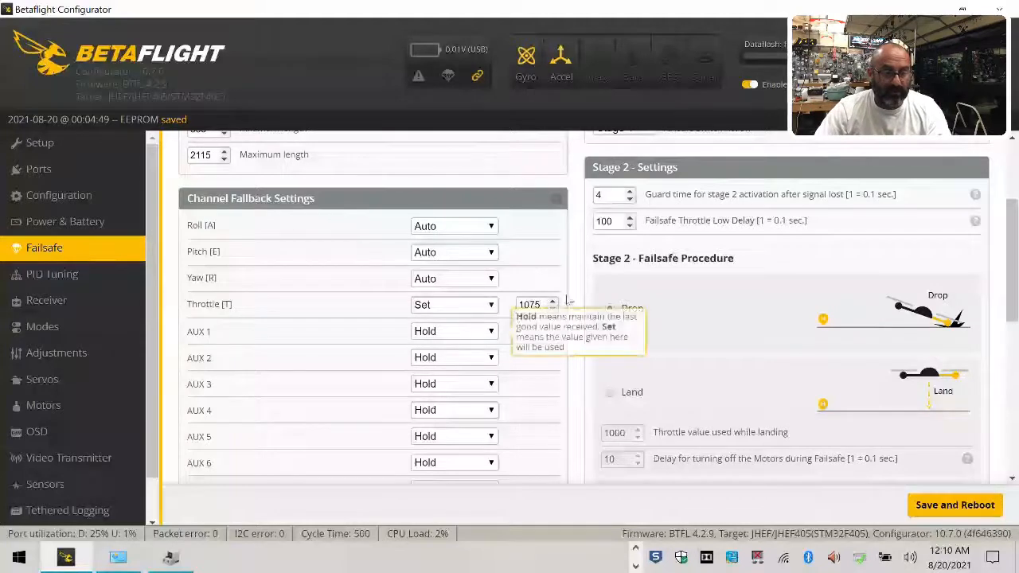
Set the Throttle channel fallback value to exactly 1090
double_click(532, 305)
text(1)
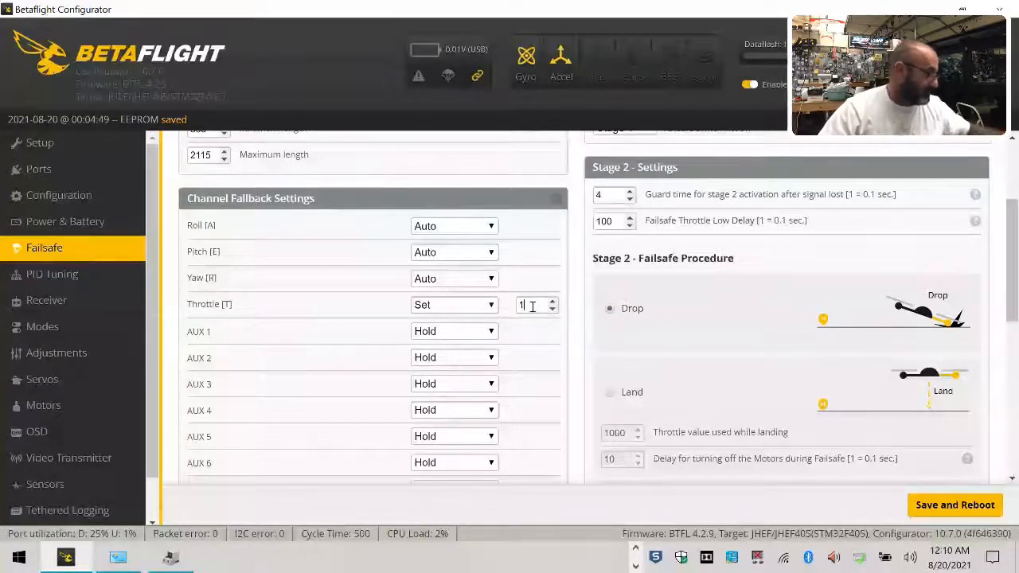
text(090)
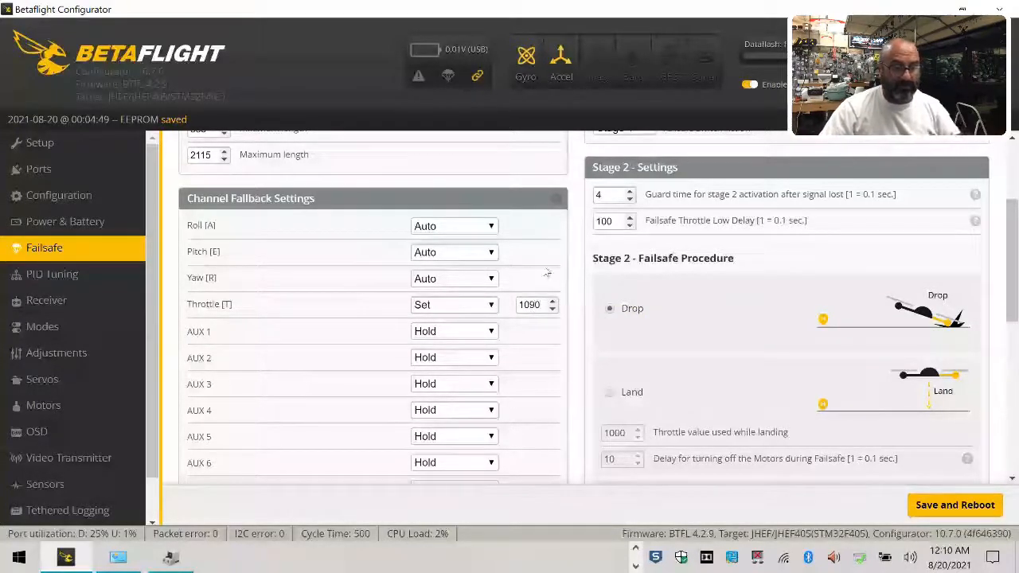
Change the Yaw, Pitch and Roll channel fallbacks to Set with a value of 1500 each
click(468, 279)
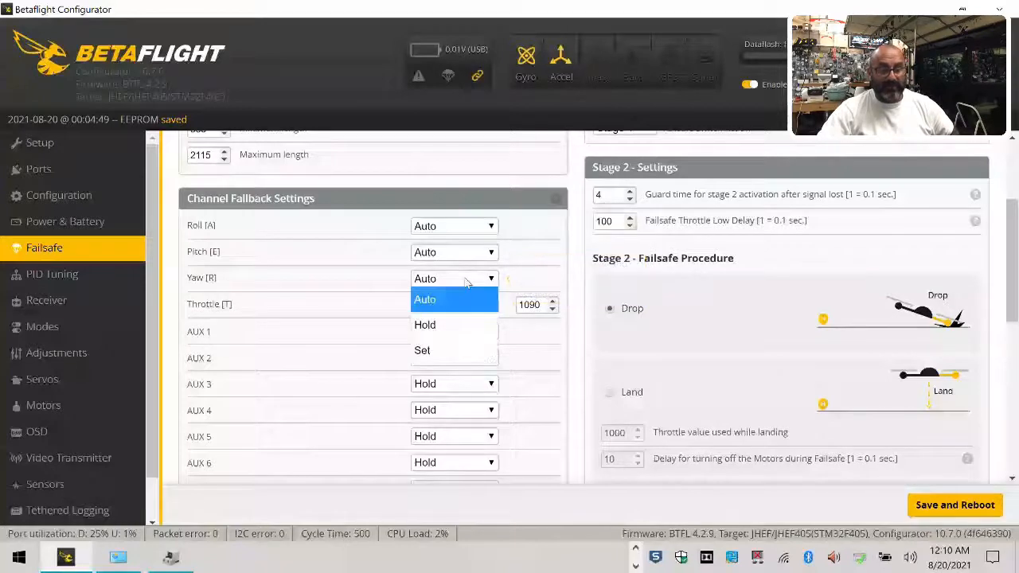
click(451, 348)
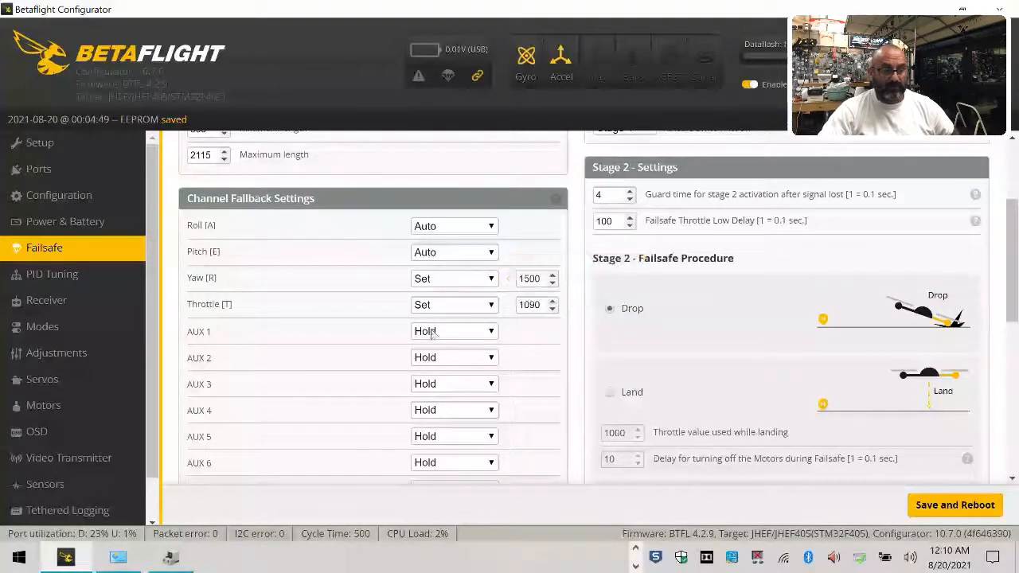
click(450, 251)
click(443, 319)
click(450, 226)
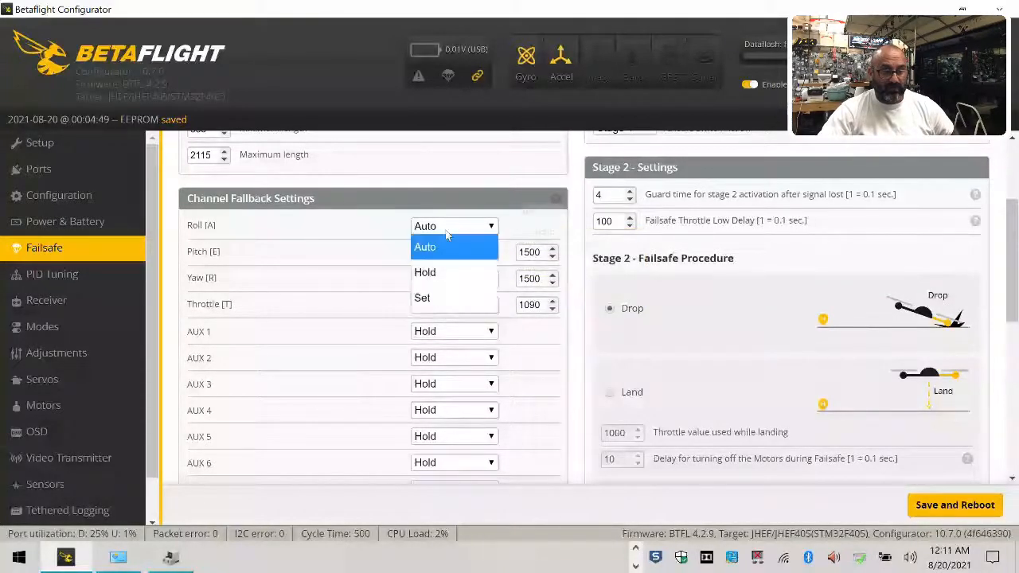
click(443, 299)
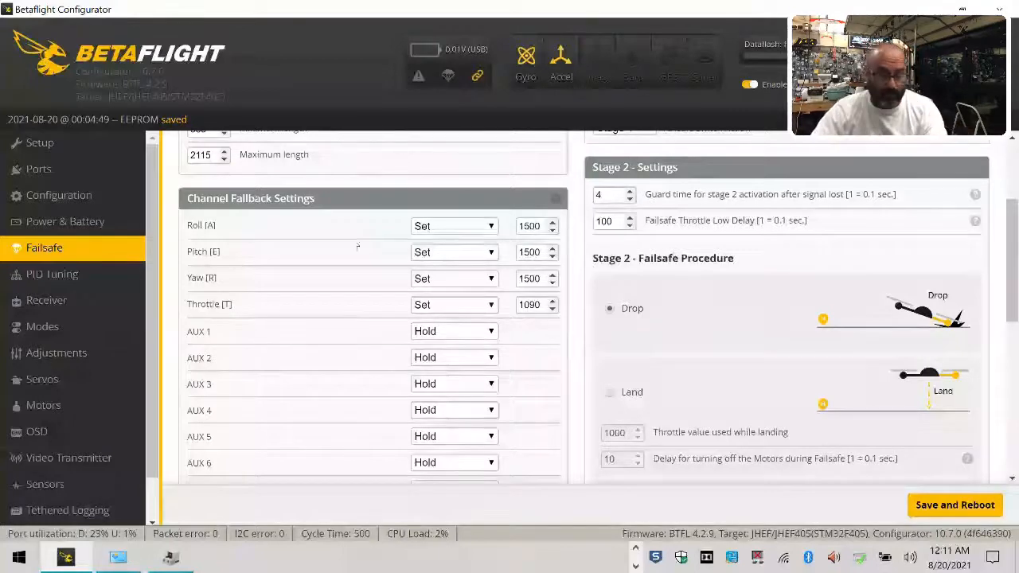
Review the available Failsafe Switch Action options, keeping Stage 1 selected
scroll(449, 326, down, 2)
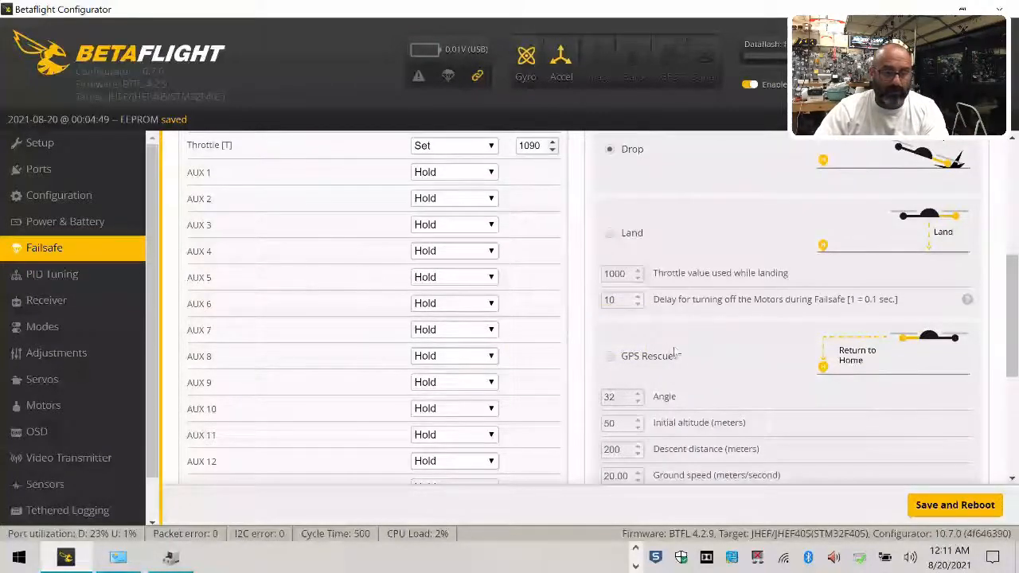
scroll(453, 244, up, 2)
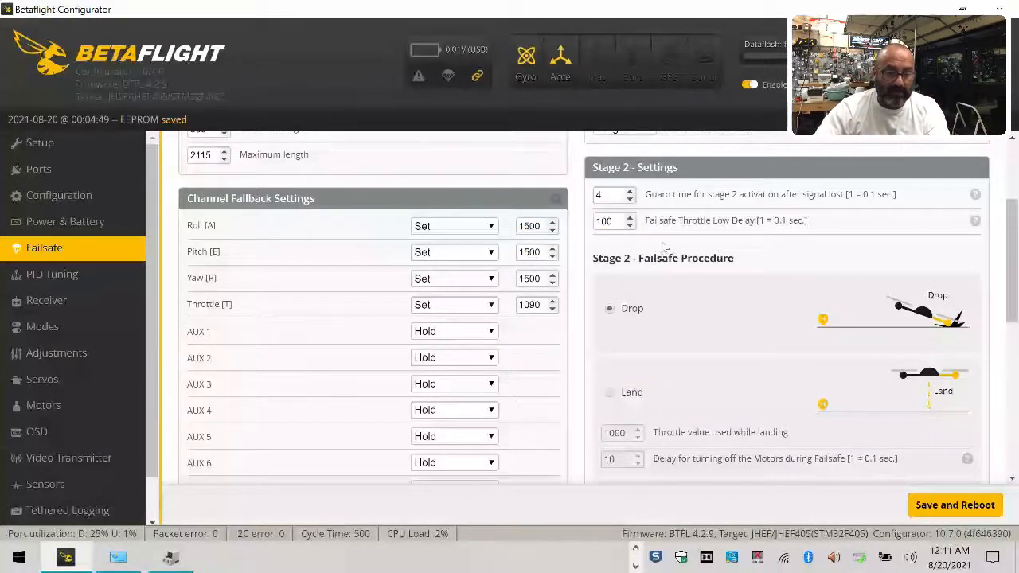
scroll(664, 242, up, 2)
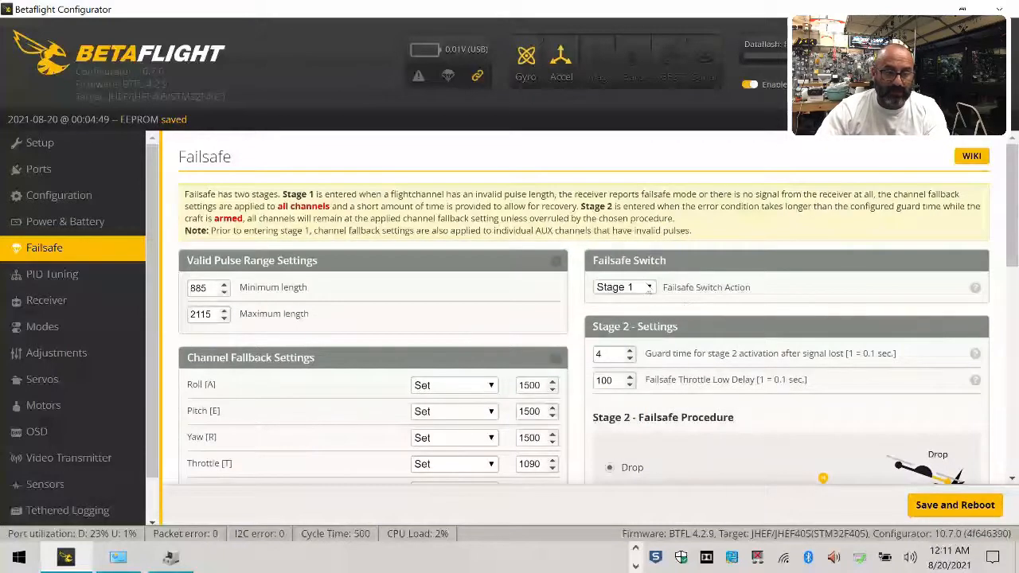
click(650, 288)
click(649, 289)
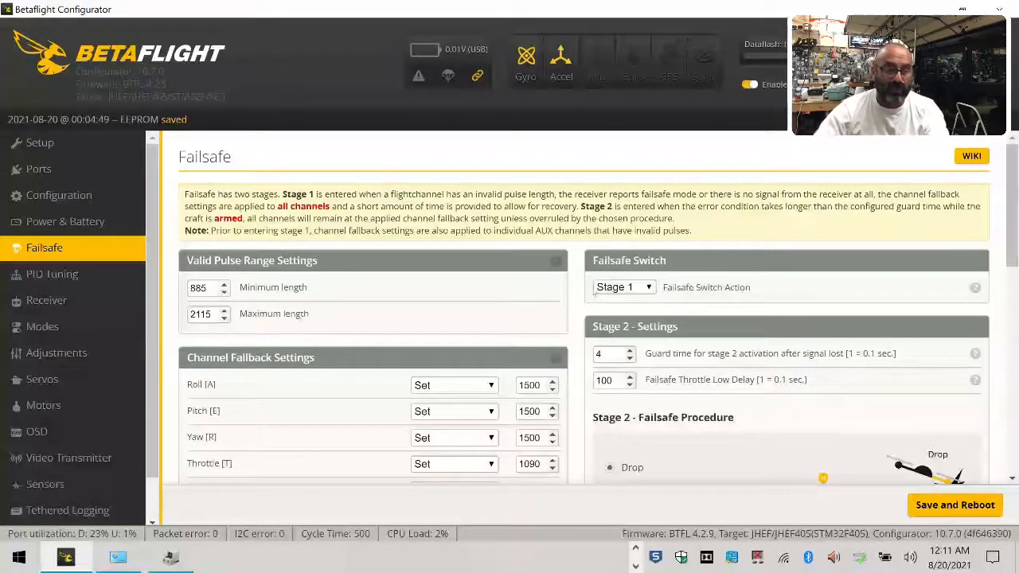
click(625, 293)
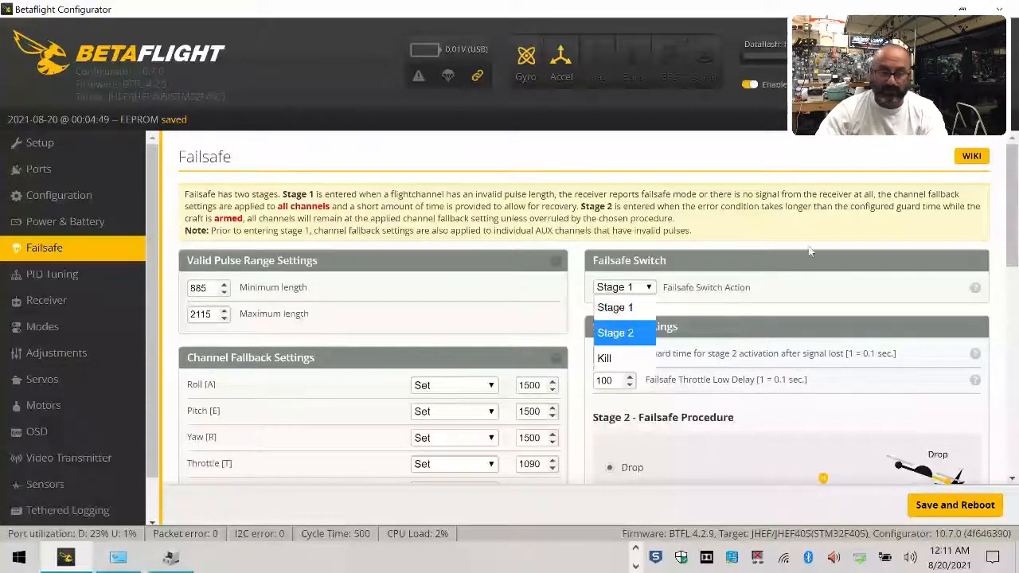
click(799, 268)
click(654, 286)
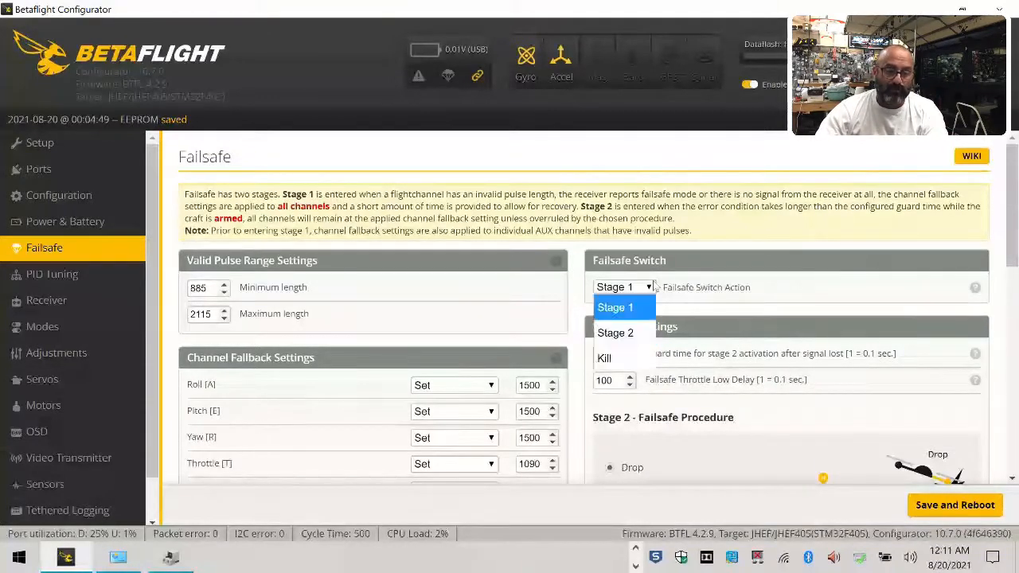
click(645, 306)
Change the Failsafe Switch Action to Stage 2
scroll(746, 305, down, 2)
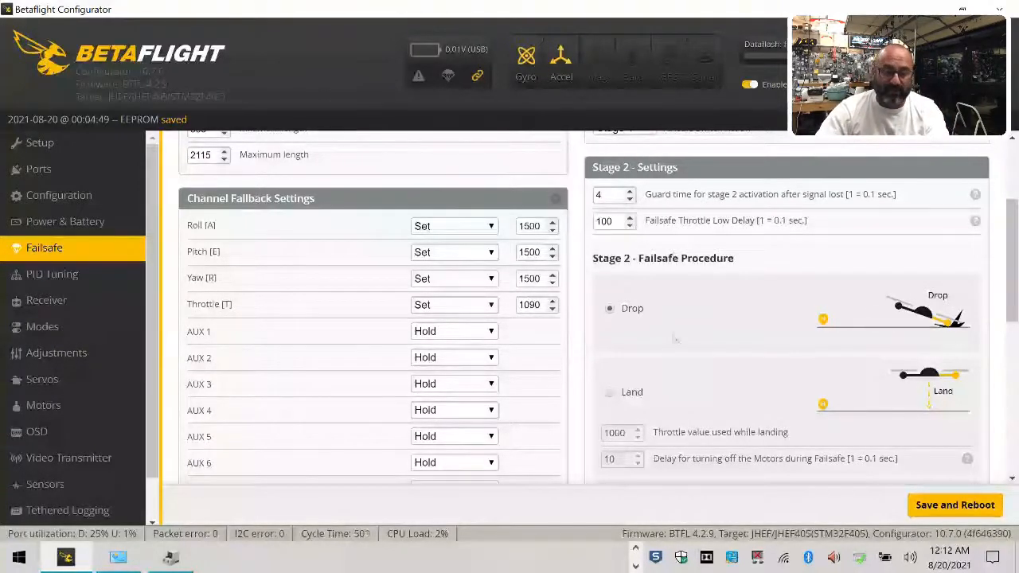
scroll(616, 325, down, 2)
scroll(619, 326, up, 2)
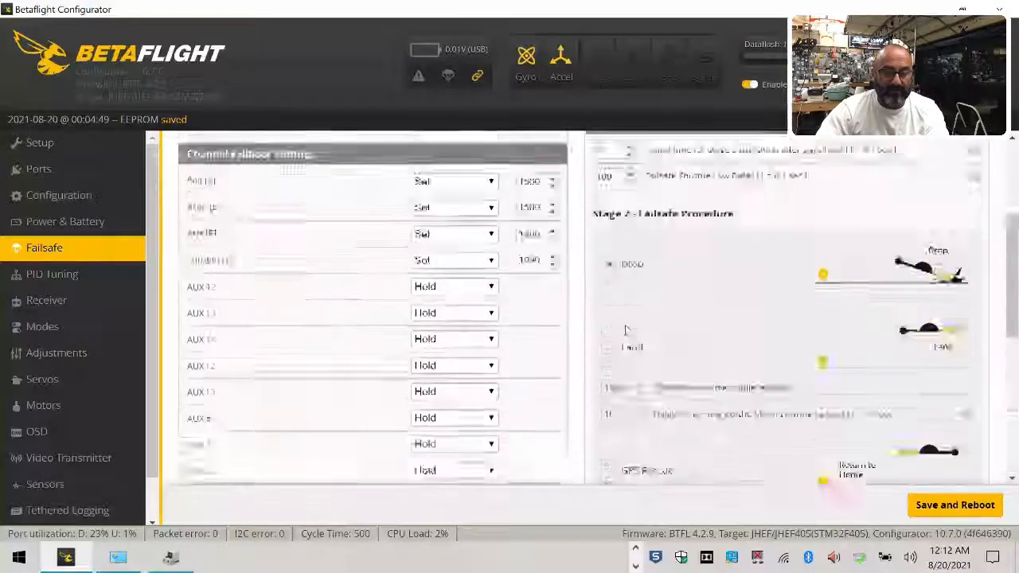
scroll(624, 329, down, 5)
scroll(625, 329, up, 6)
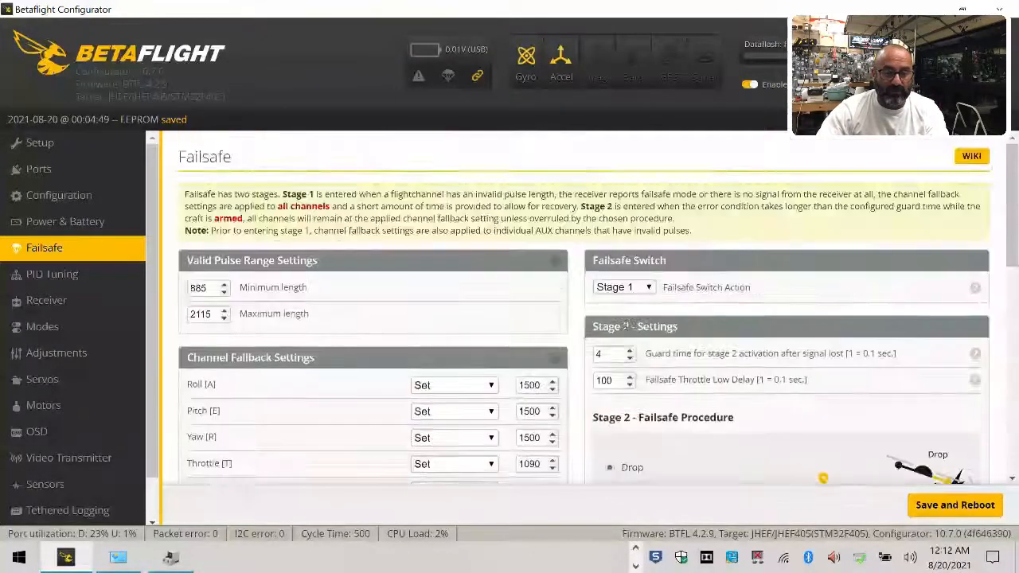
click(647, 296)
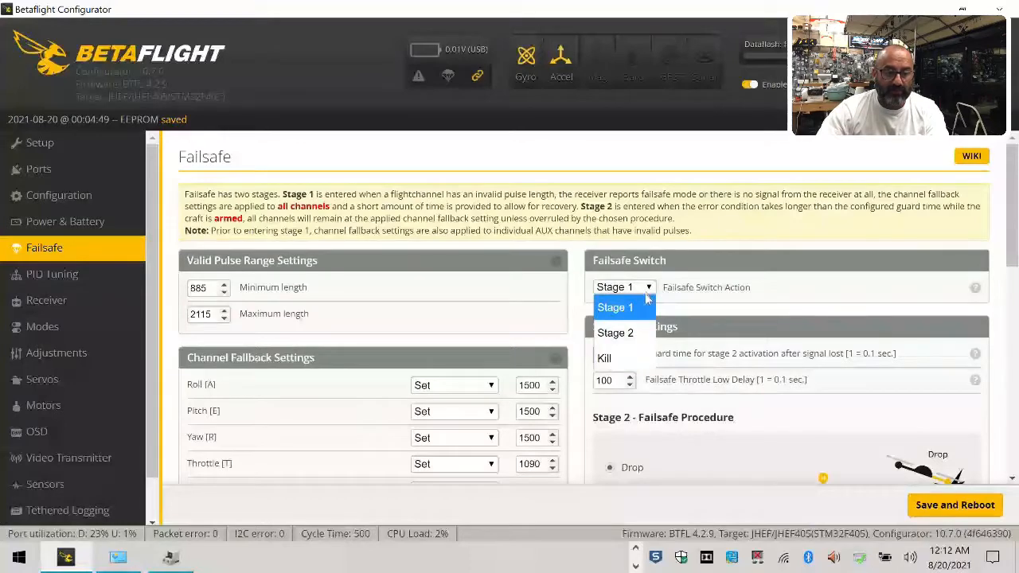
click(615, 333)
scroll(748, 372, down, 2)
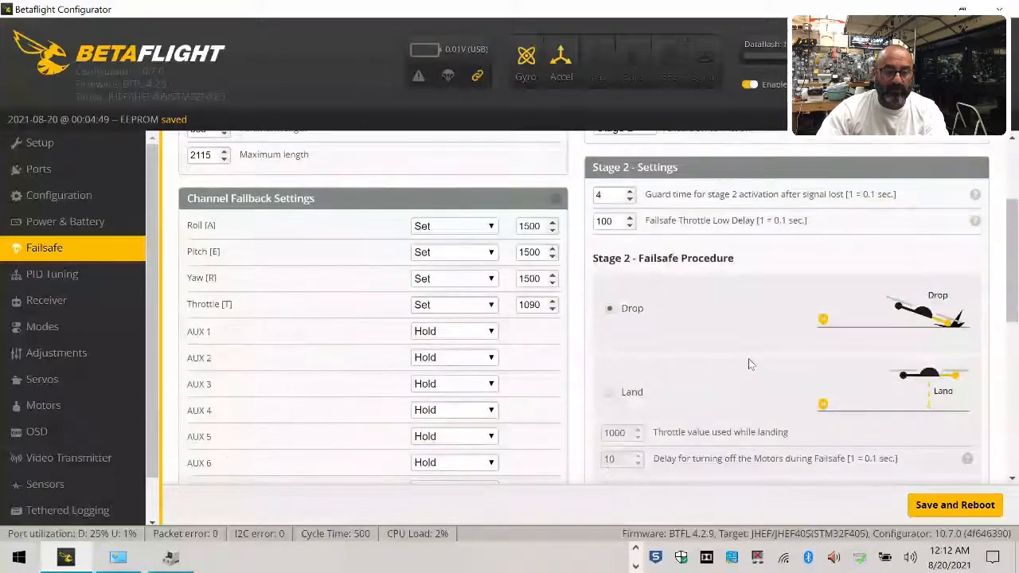
Examine the Stage 2 guard time setting and the Drop, Land and GPS Rescue procedure options
scroll(748, 359, up, 2)
drag(650, 356, 923, 355)
click(731, 355)
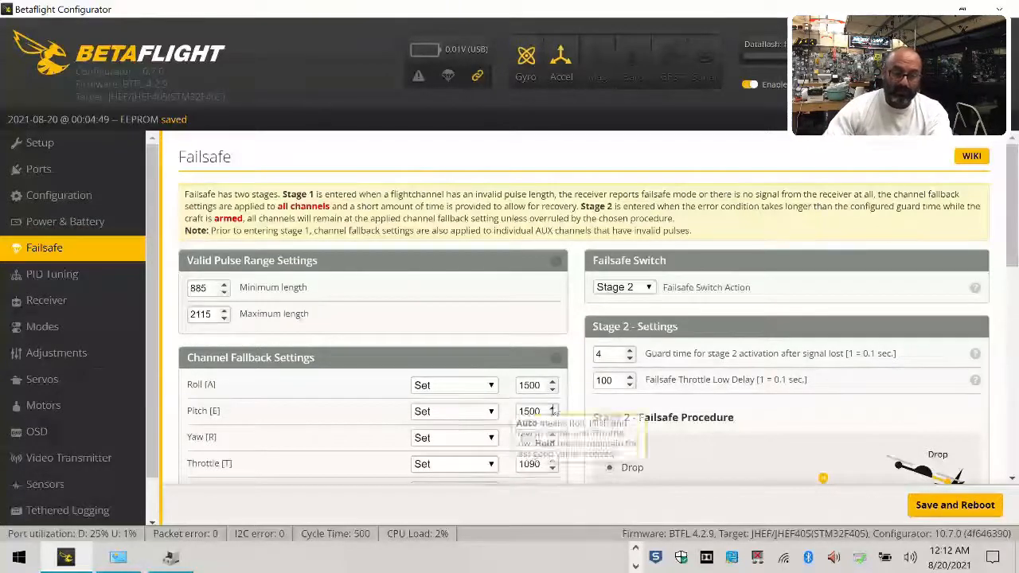
scroll(553, 406, down, 4)
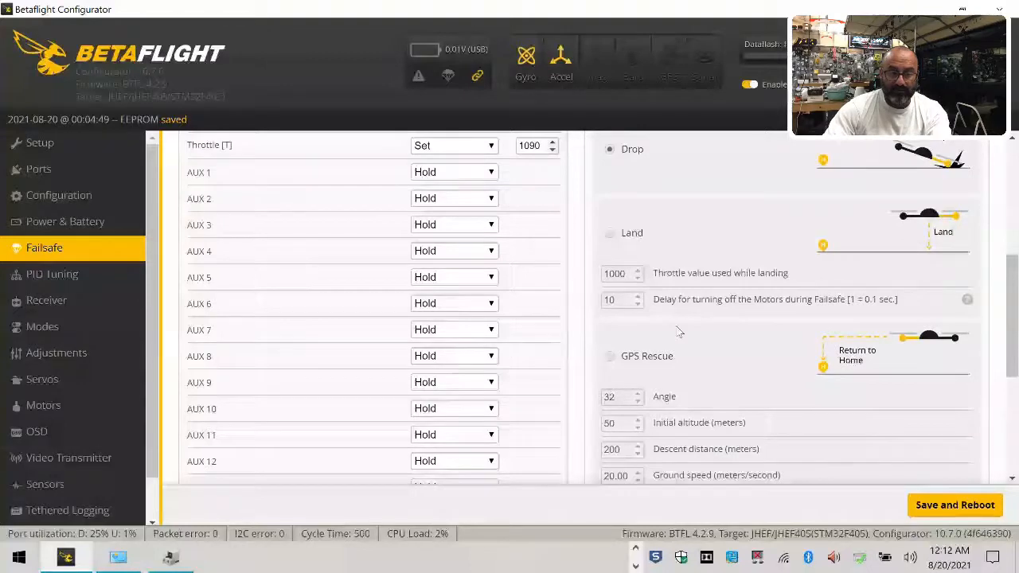
scroll(813, 379, down, 2)
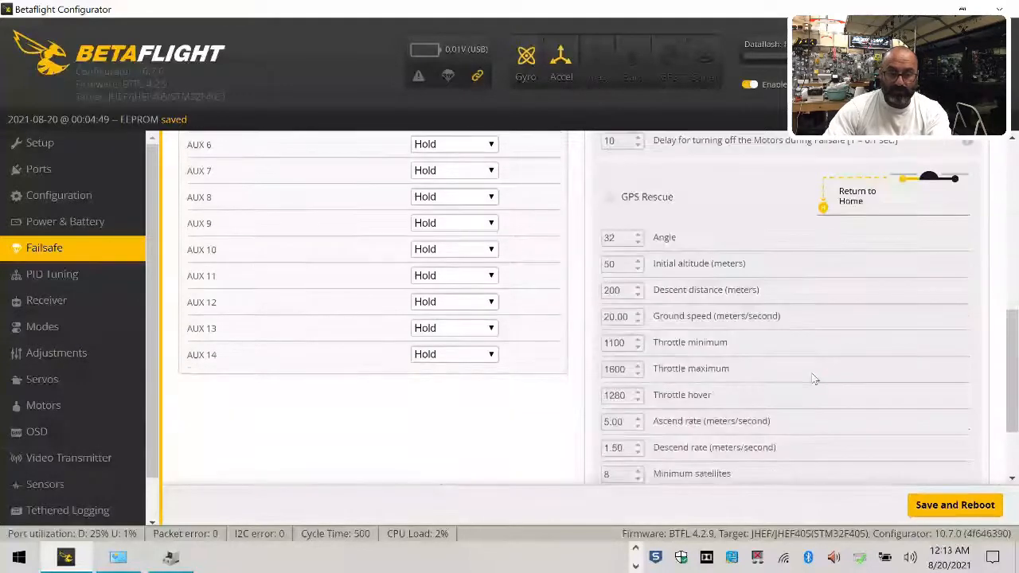
scroll(814, 379, down, 2)
scroll(800, 398, up, 8)
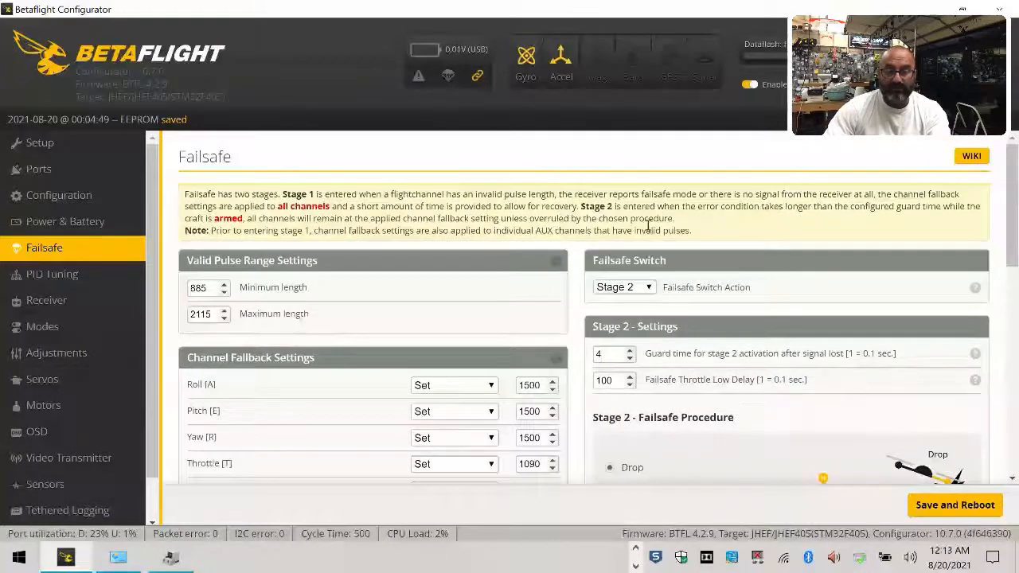
Set the Failsafe Switch Action back to Stage 1
click(649, 287)
click(641, 306)
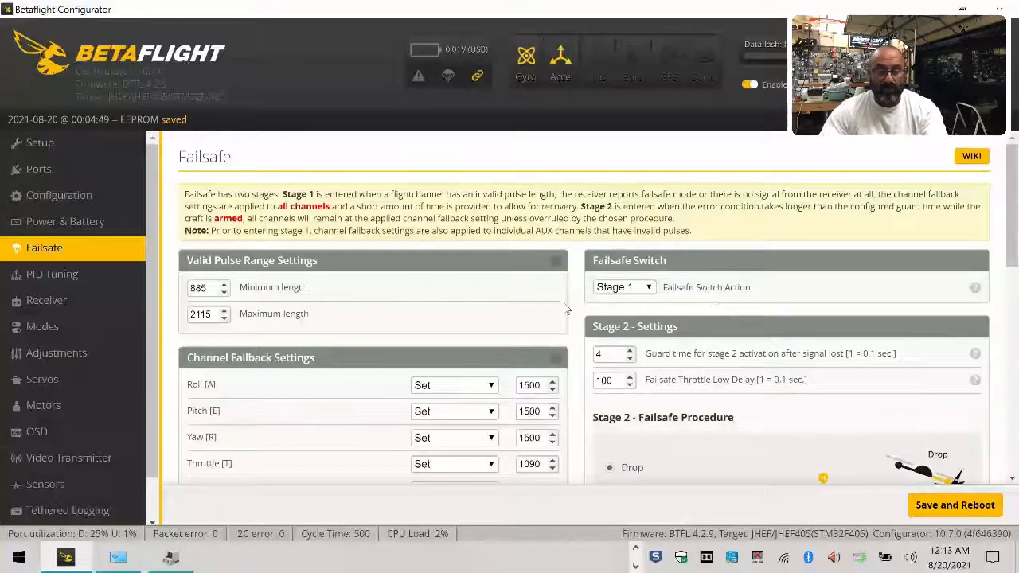
scroll(566, 310, down, 2)
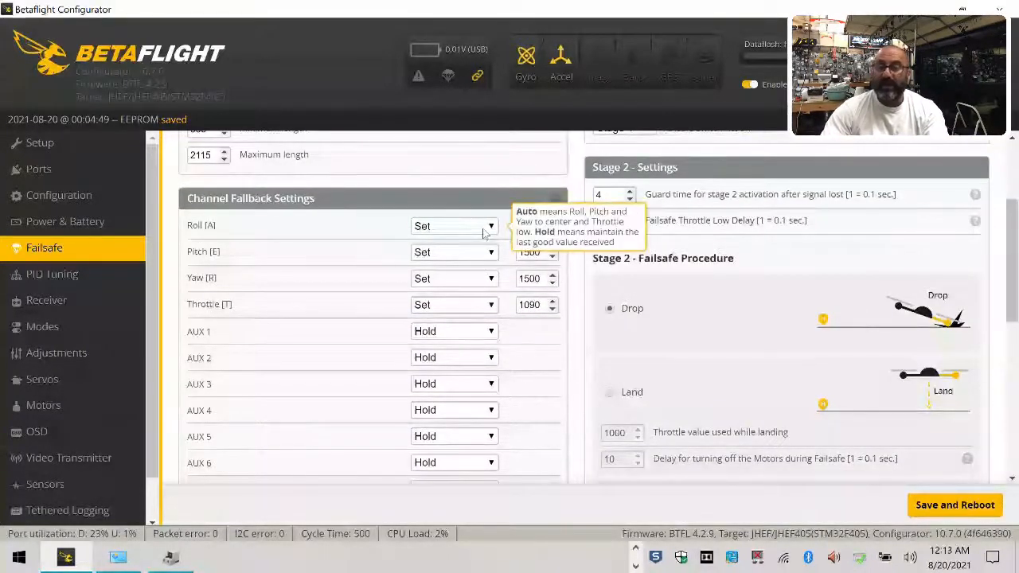